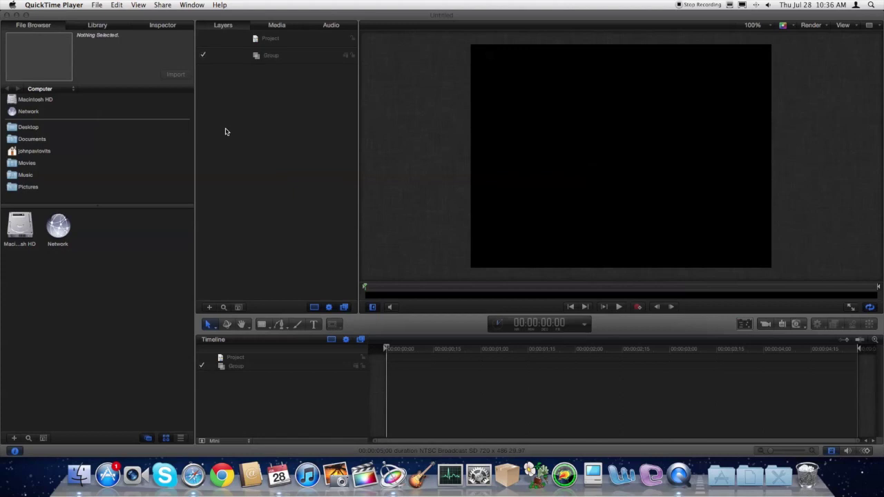
Step: Try to open Import with Cmd+I, which brings up QuickTime's Inspector instead
key(super+i)
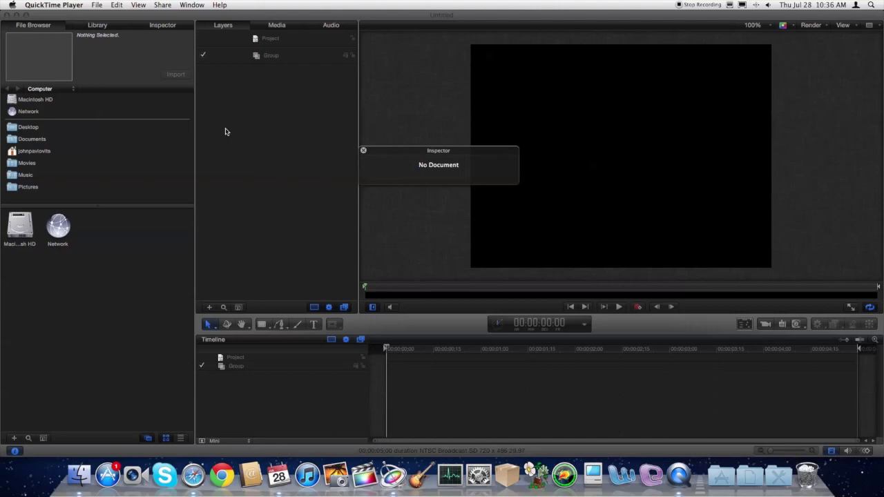
Step: Close the stray Inspector and import the 0:04 Photo Booth movie of the boy into Motion
click(363, 150)
click(276, 161)
key(super+i)
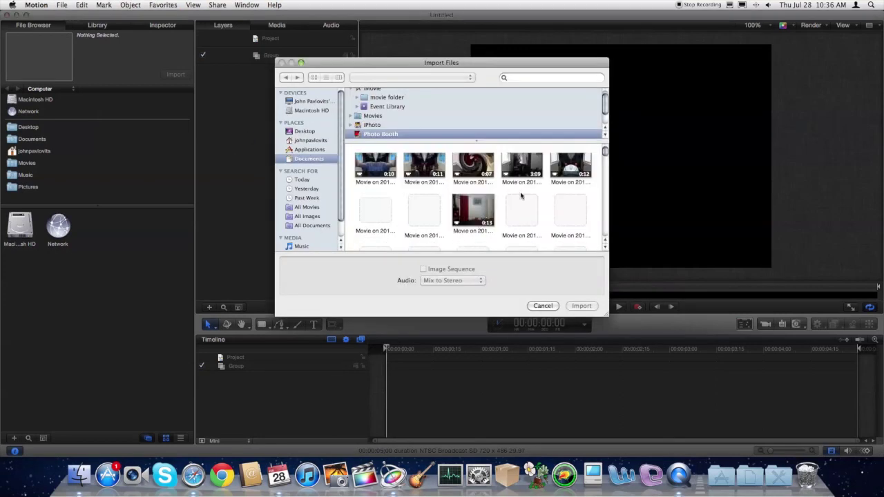
drag(606, 153, 604, 242)
click(481, 181)
click(574, 305)
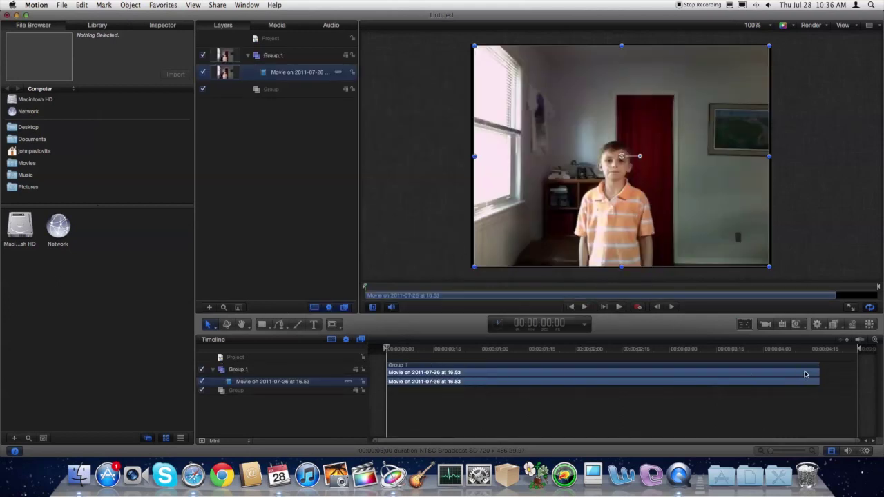
Step: Shorten Group 1 and enlarge the video from its lower-left and upper-right corners
drag(817, 369, 716, 365)
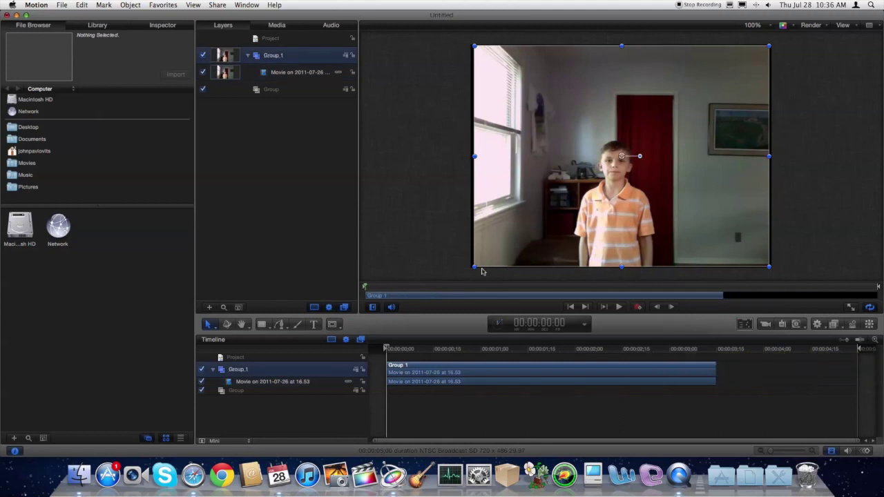
drag(472, 266, 469, 270)
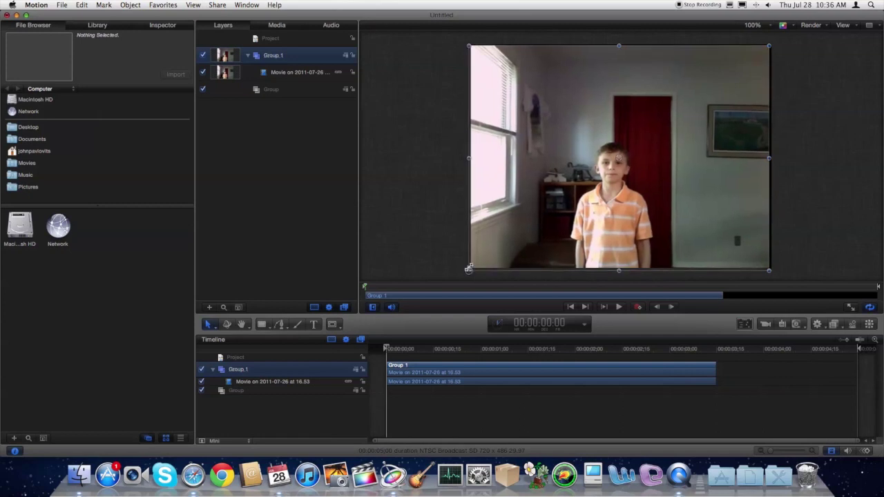
mouse_move(770, 47)
mouse_down()
mouse_move(719, 43)
mouse_move(775, 42)
mouse_up()
Step: Trim the clip's end so it runs about 3 seconds, ending at 00:00:02;29, and preview it
drag(715, 361, 622, 362)
key(space)
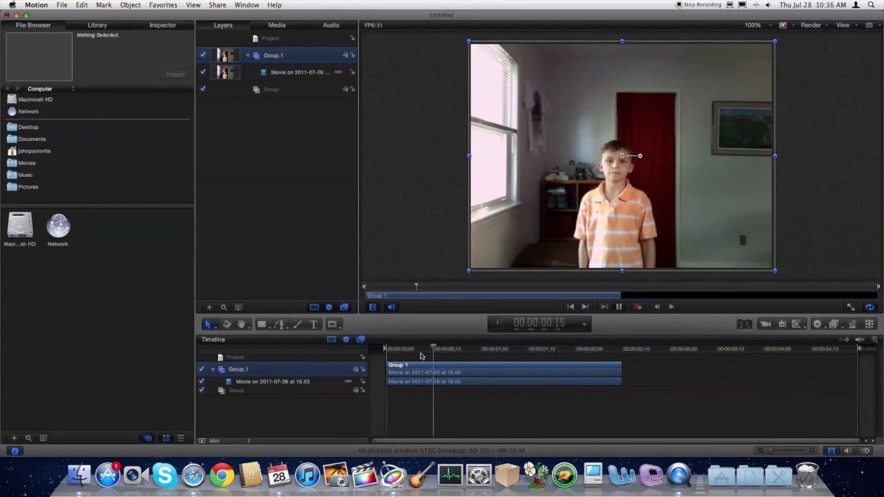
key(space)
drag(622, 362, 669, 364)
key(space)
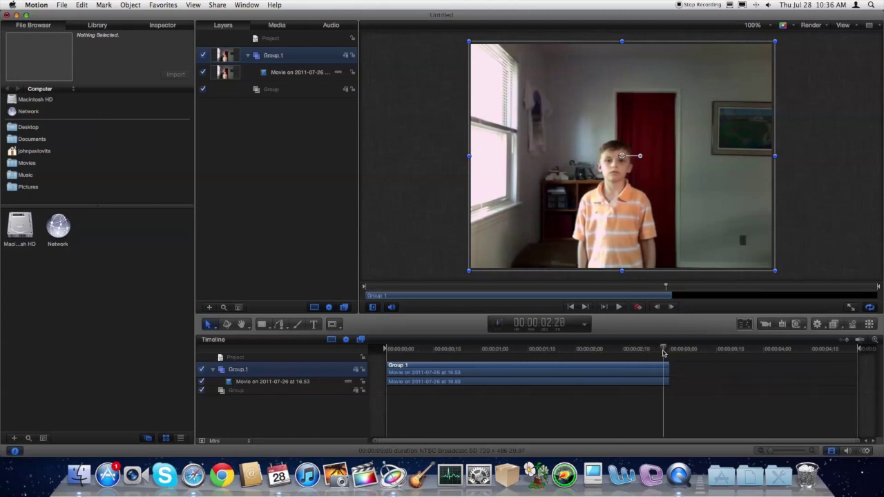
key(space)
key(Home)
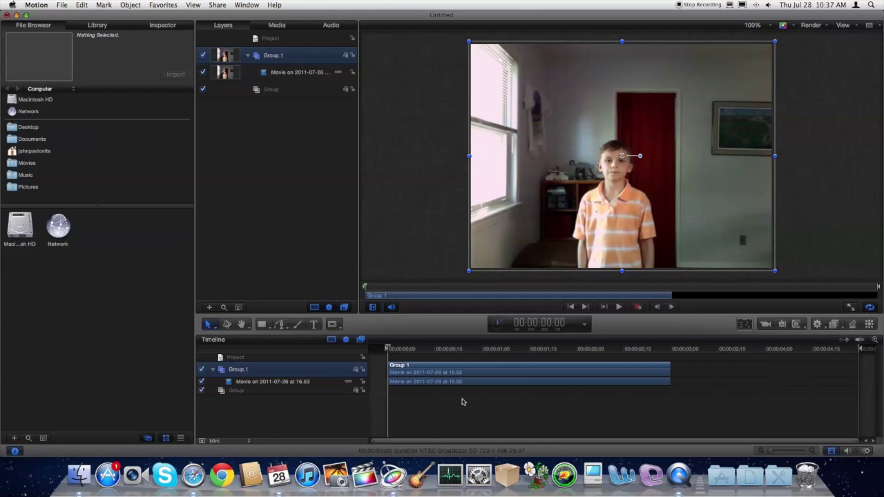
Step: Search the Particle Emitters library for 'tran' and drag the Transport emitter onto the canvas
click(161, 25)
click(102, 27)
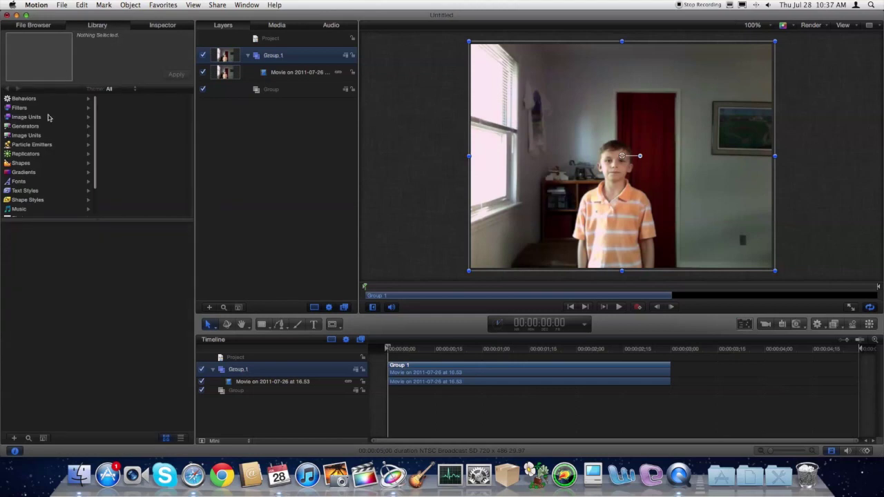
click(36, 146)
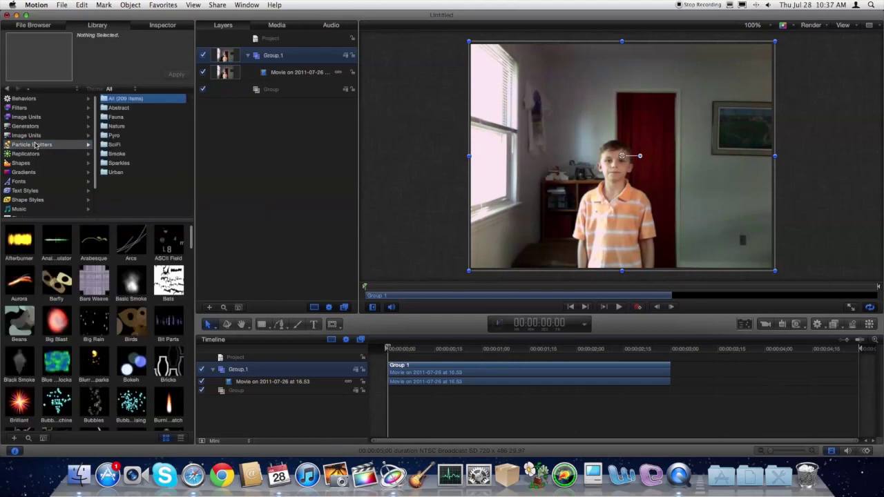
click(28, 439)
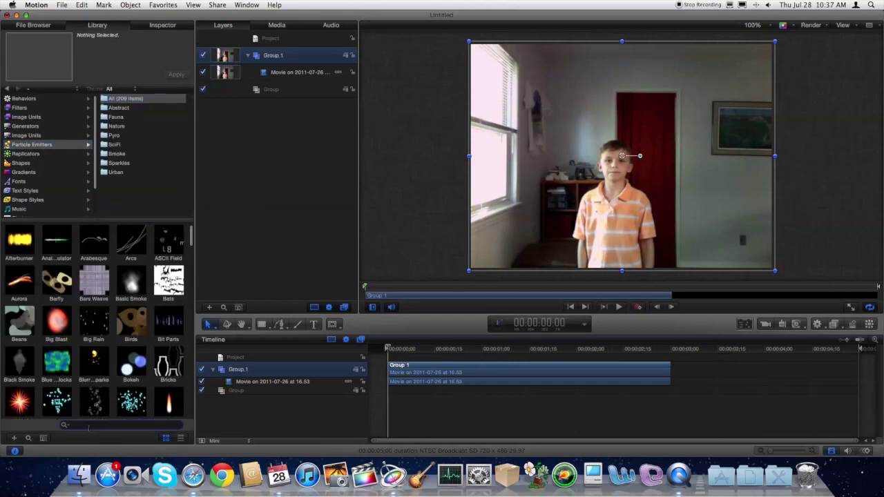
text(tran)
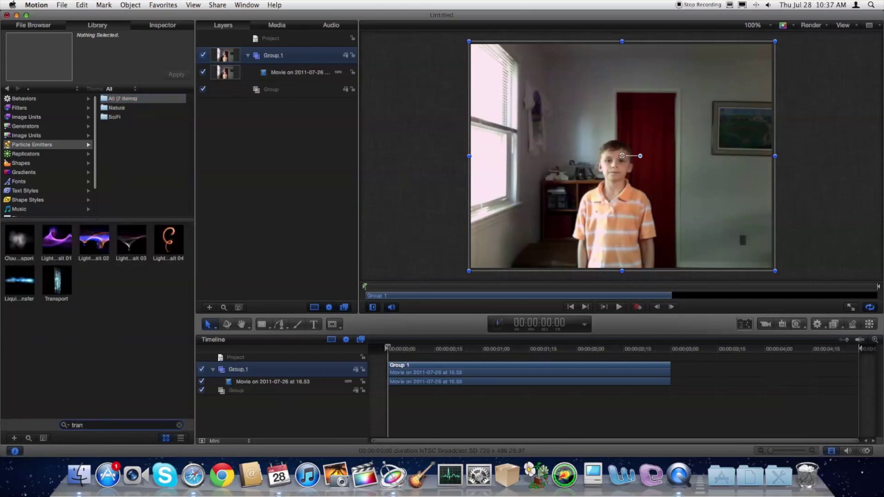
drag(58, 285, 615, 211)
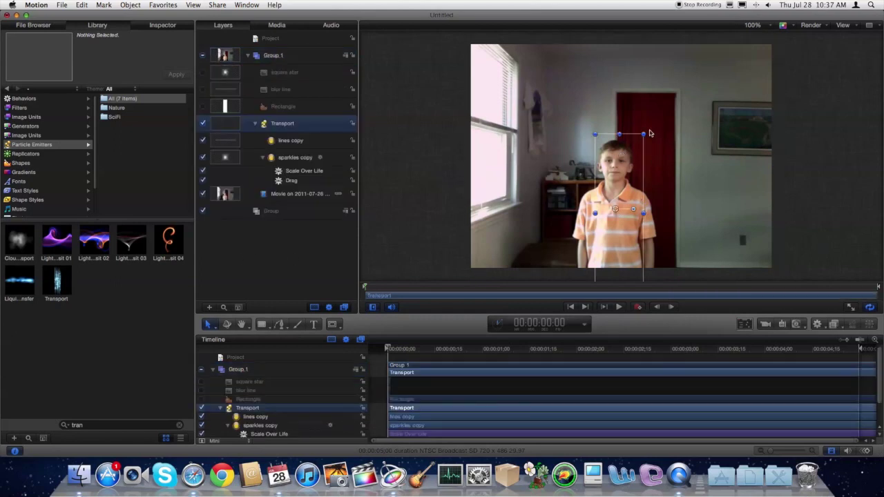
Step: Stretch and position the Transport emitter to cover the boy's full body
drag(641, 138, 617, 283)
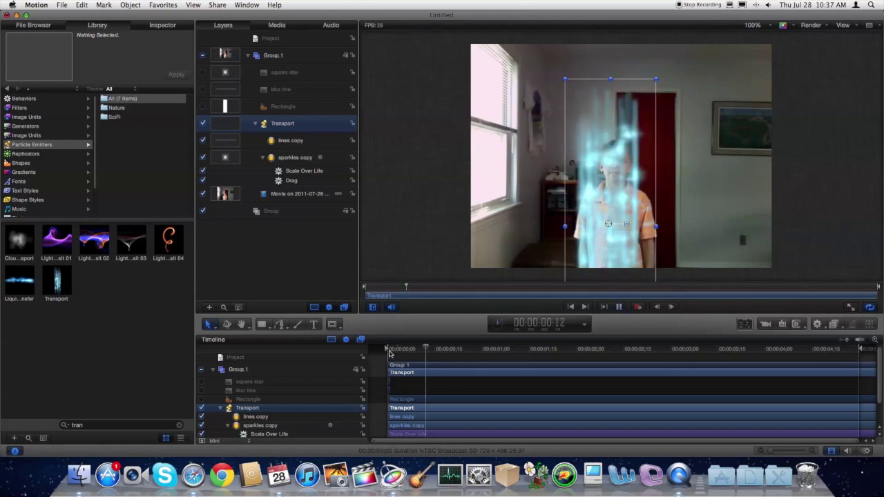
key(space)
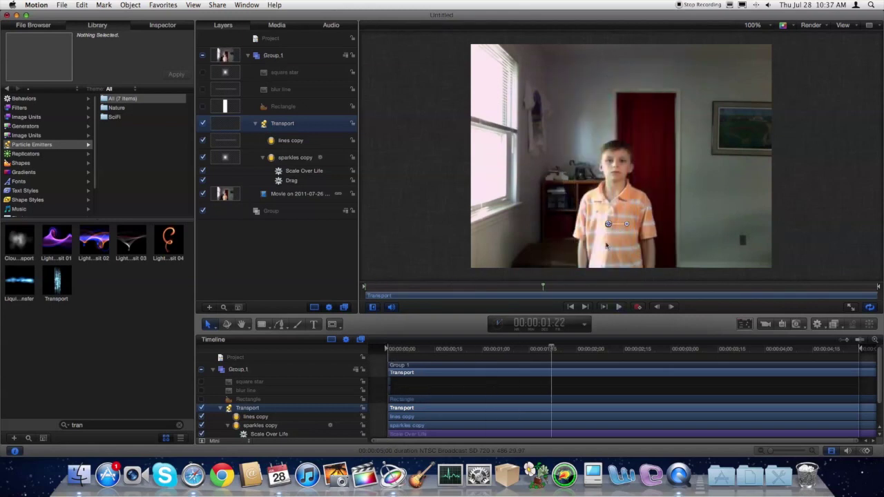
click(491, 350)
drag(617, 255, 623, 258)
drag(599, 206, 616, 216)
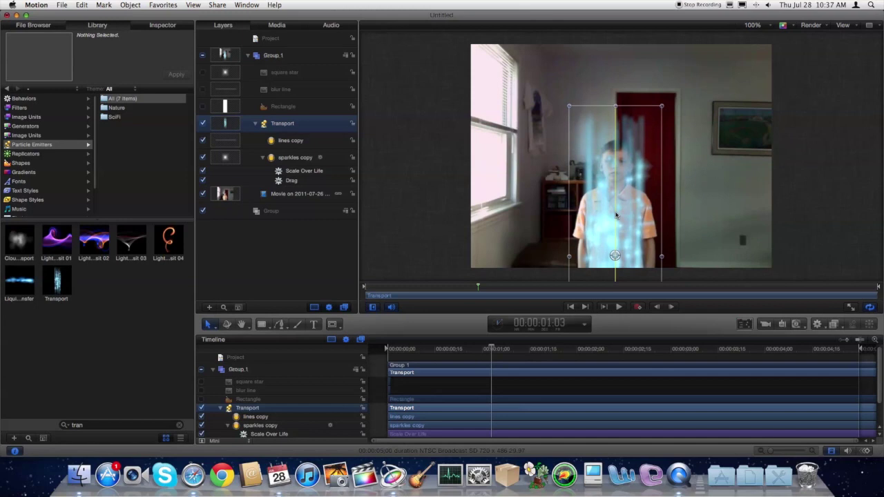
Step: Move Group 1 so it starts about one second in on the timeline
drag(492, 349, 373, 354)
key(space)
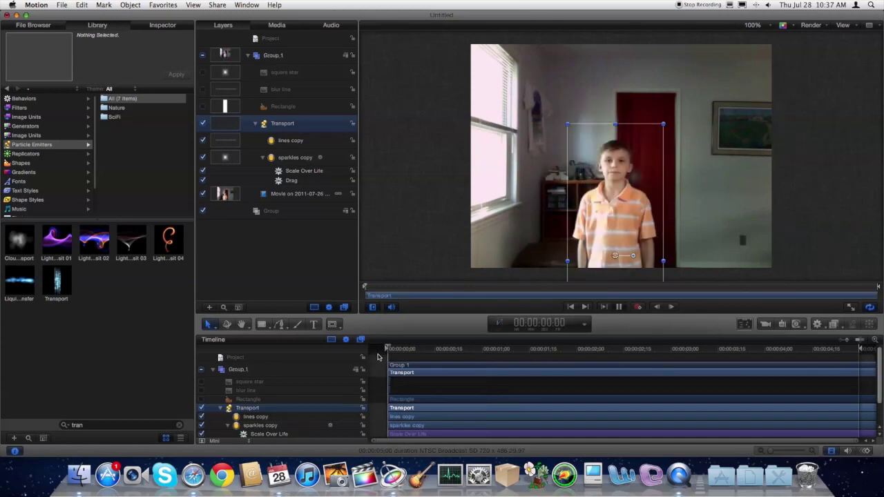
drag(403, 367, 386, 351)
Step: Review the timing and undo the group move so the boy's clip starts at zero
key(space)
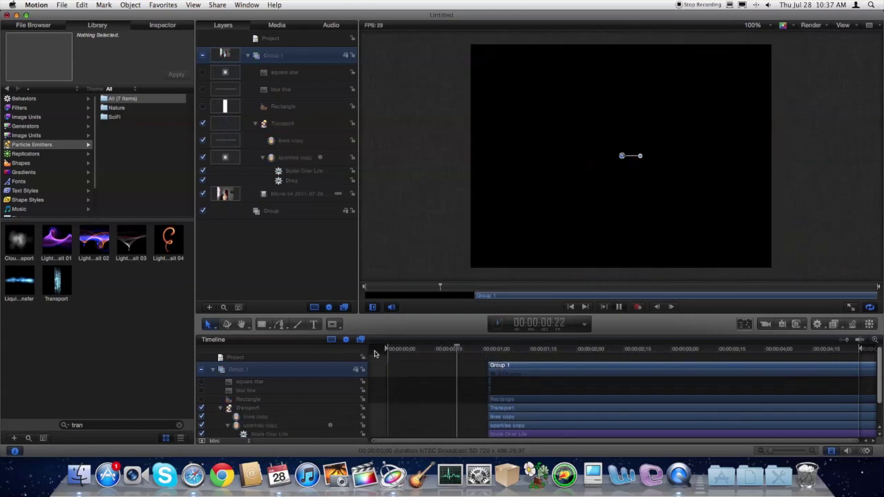
key(space)
scroll(467, 364, down, 2)
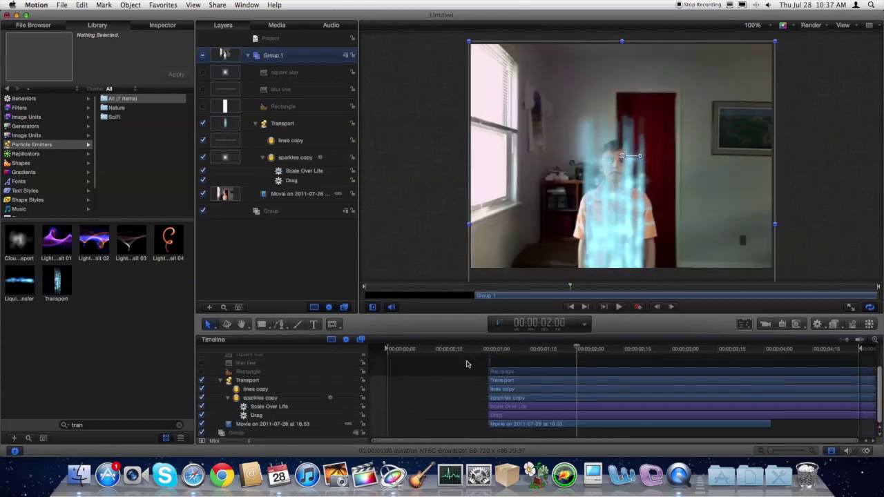
key(super+z)
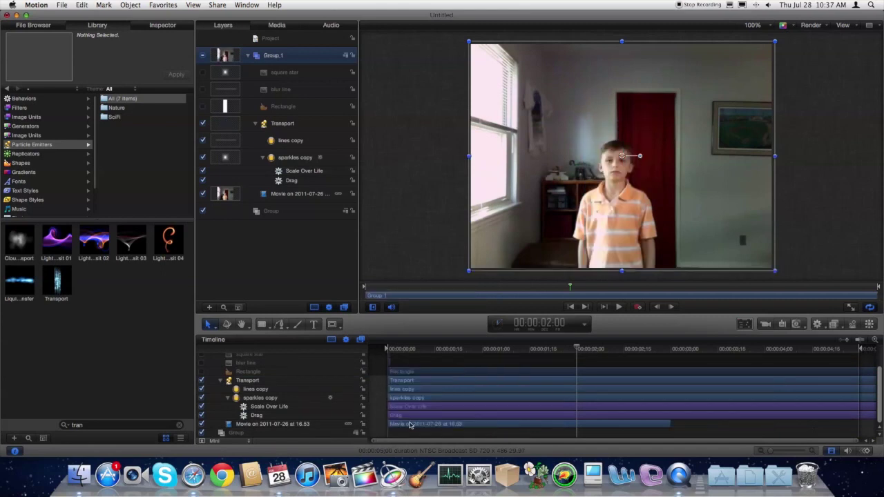
scroll(413, 403, up, 2)
Step: Delay the Transport emitter to start around 1:13 and preview the result
drag(412, 405, 546, 407)
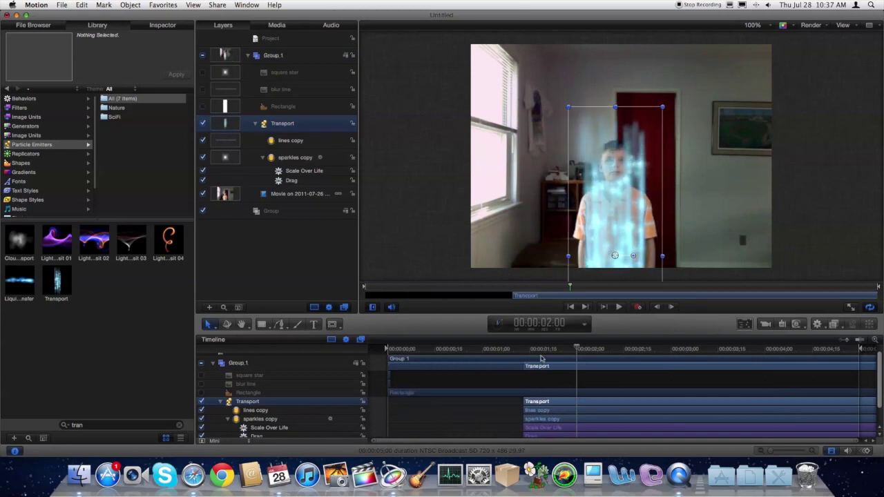
click(539, 349)
click(386, 354)
key(space)
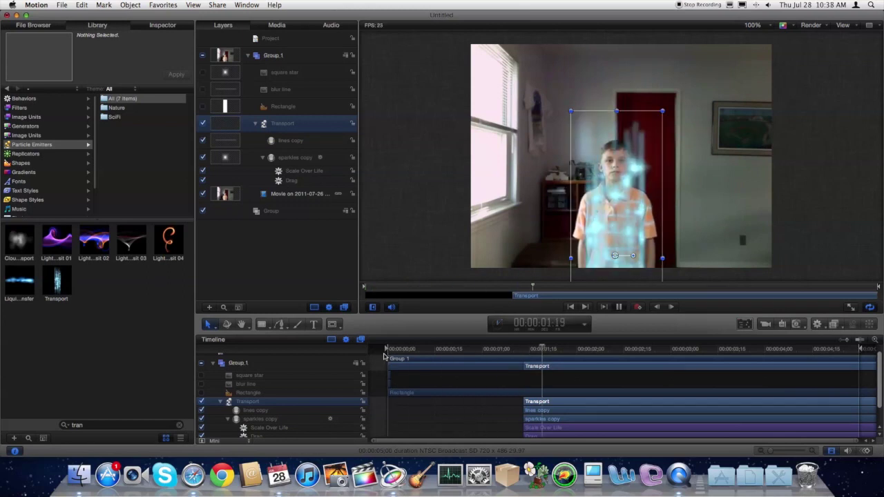
key(space)
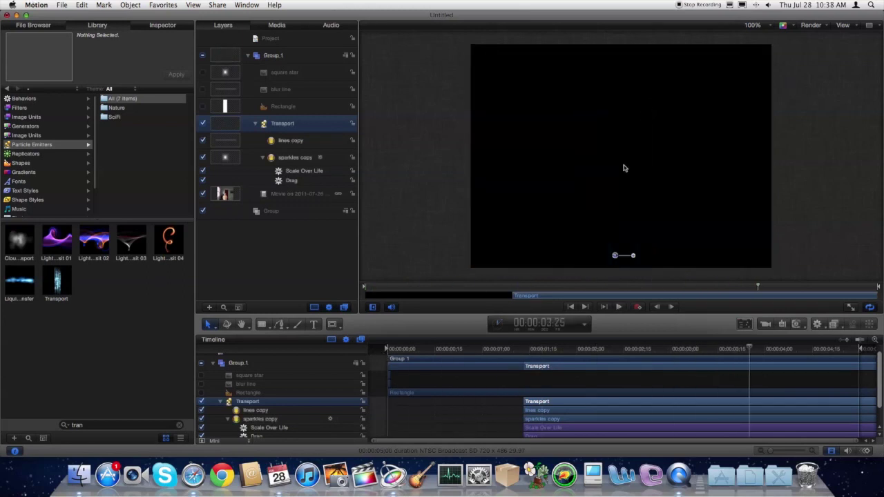
drag(748, 350, 599, 345)
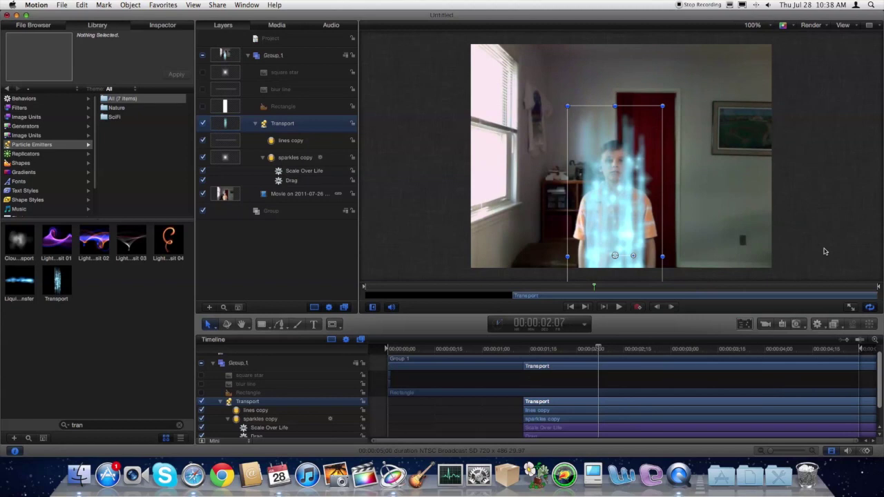
key(super+e)
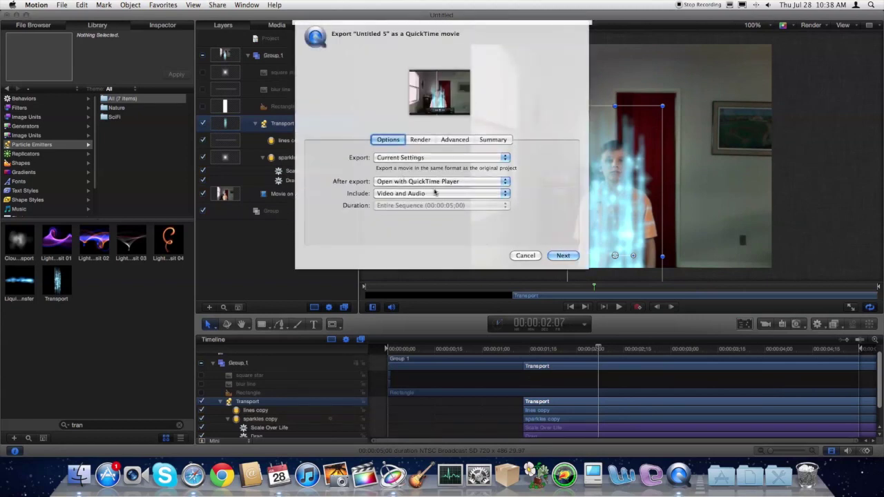
Step: Name the exported movie 'transport' and choose the Desktop as its destination
click(565, 255)
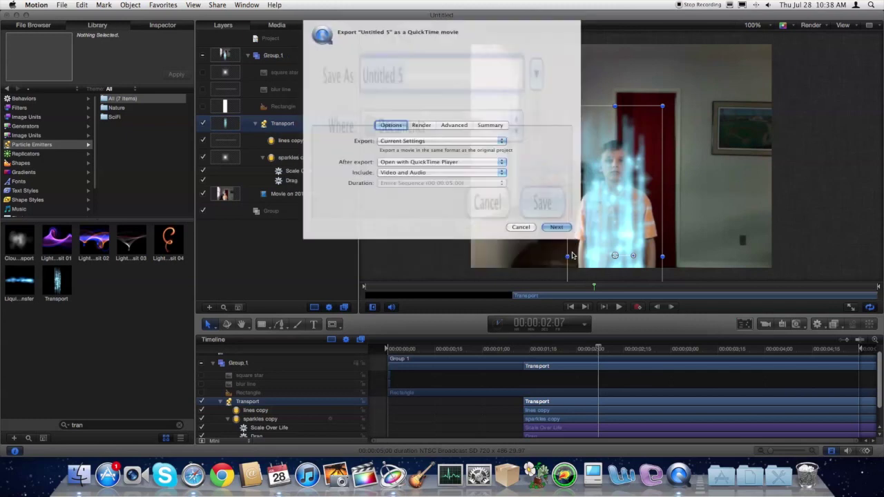
text(t)
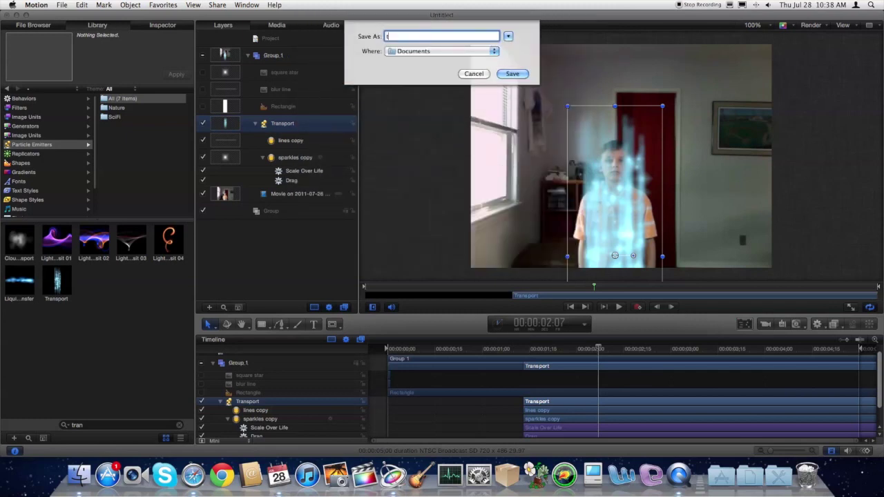
text(ransport)
click(479, 52)
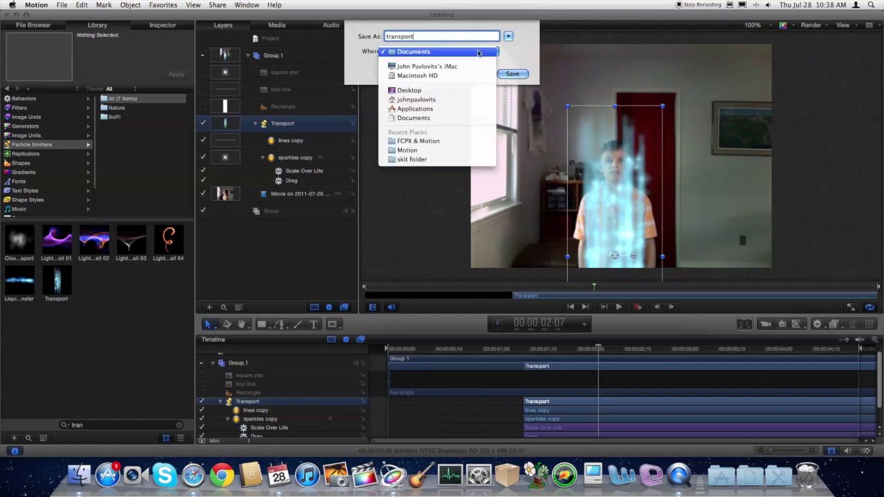
click(466, 90)
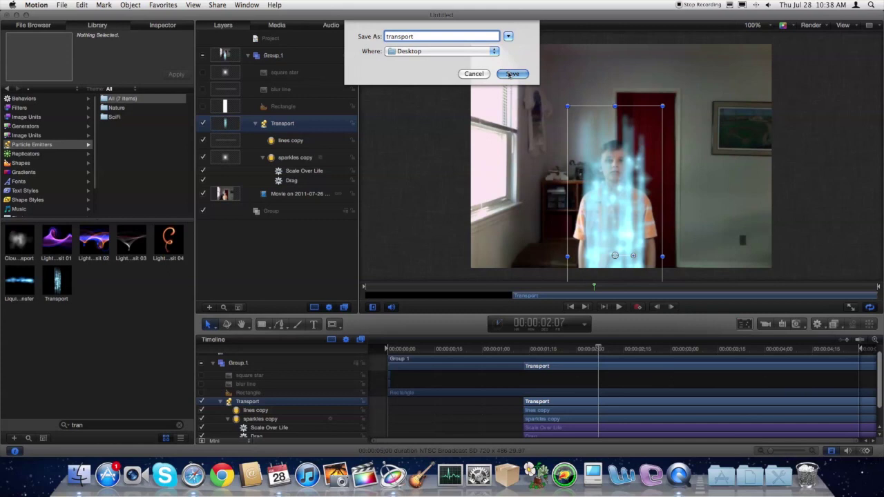
click(511, 74)
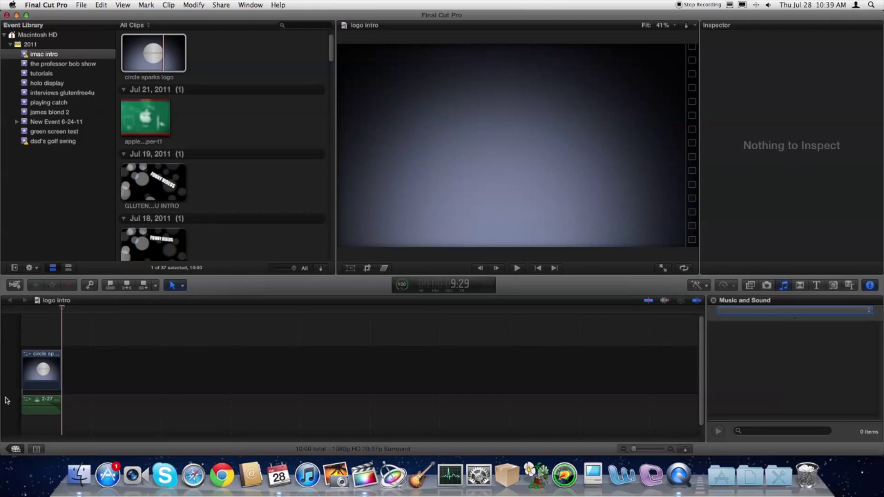
Step: Create a new project named 'transport' from the Project Library
key(super+0)
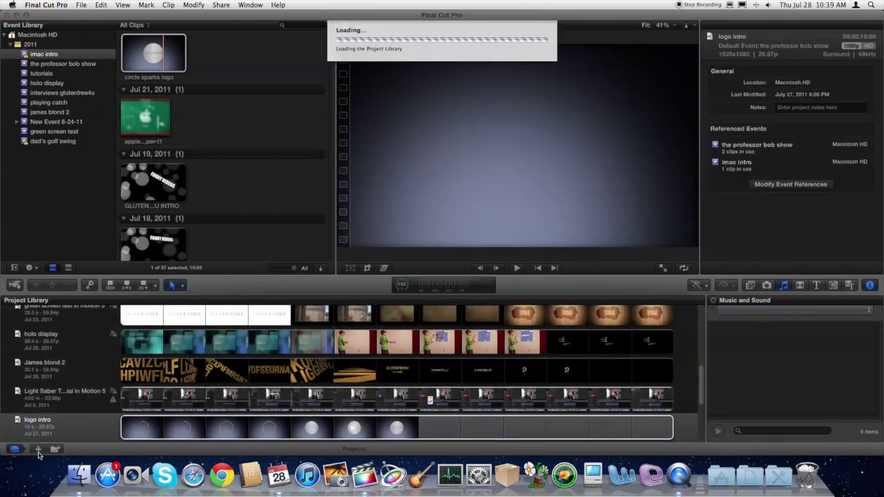
click(38, 450)
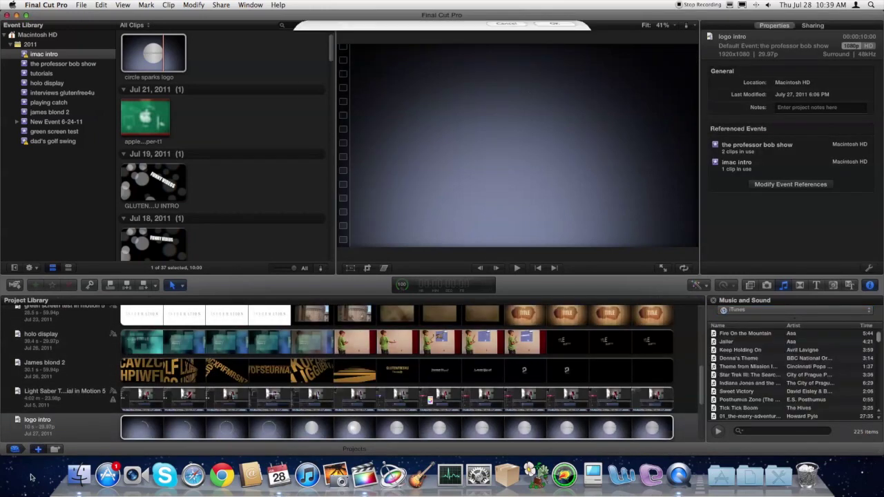
text(transport)
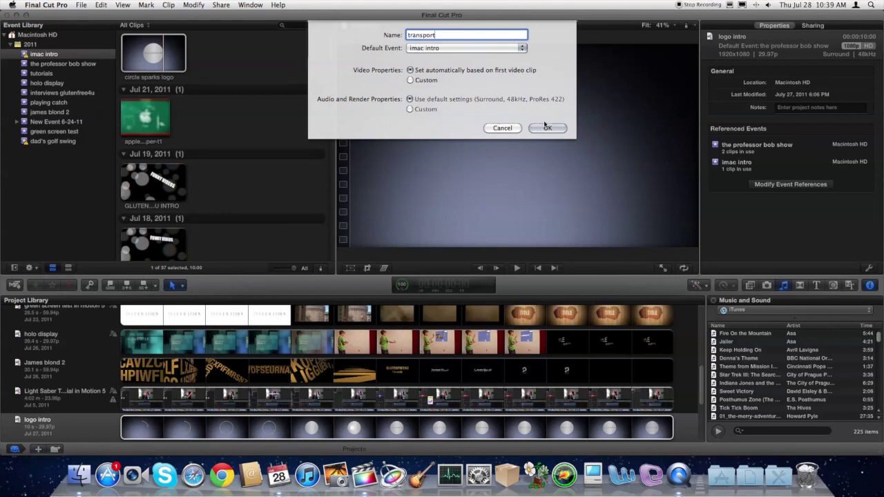
click(548, 128)
click(535, 129)
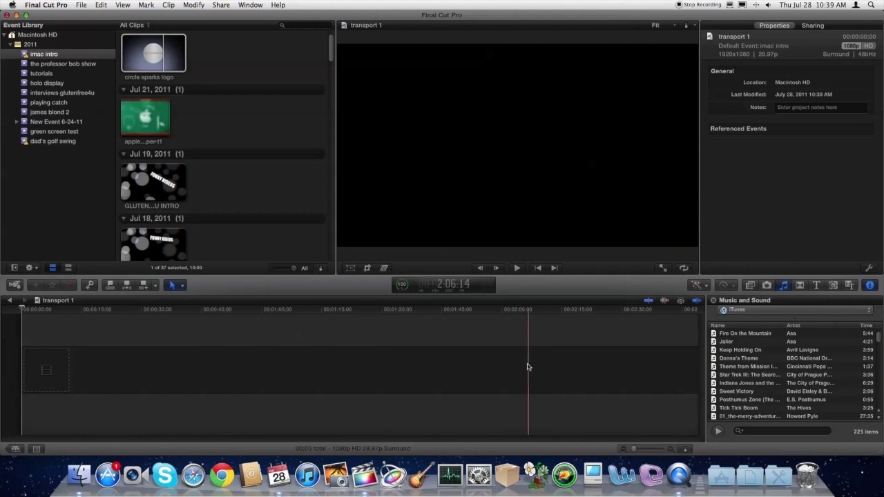
key(super+shift+i)
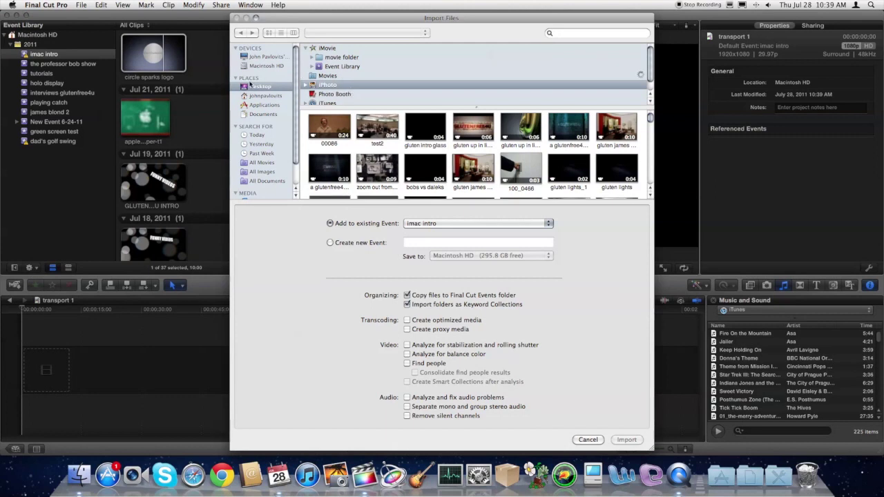
Step: Select transport.mov in the Desktop folder and import it into the imac intro event
click(253, 95)
click(253, 87)
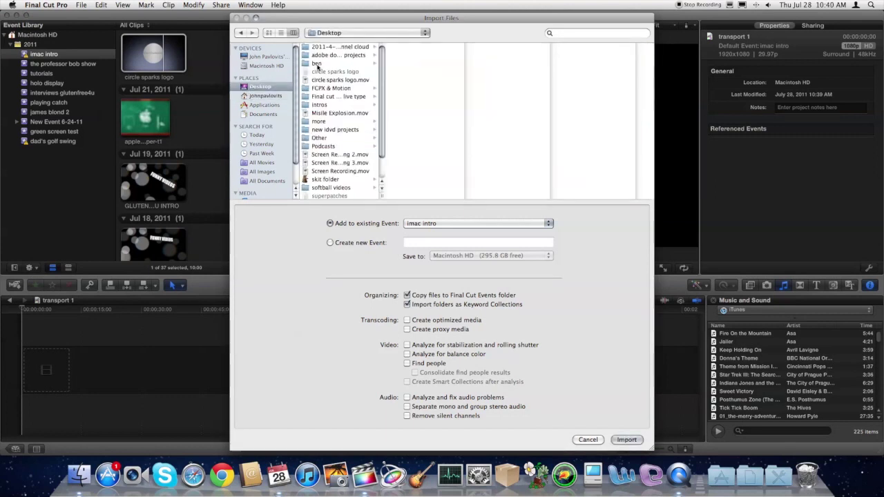
scroll(328, 125, down, 3)
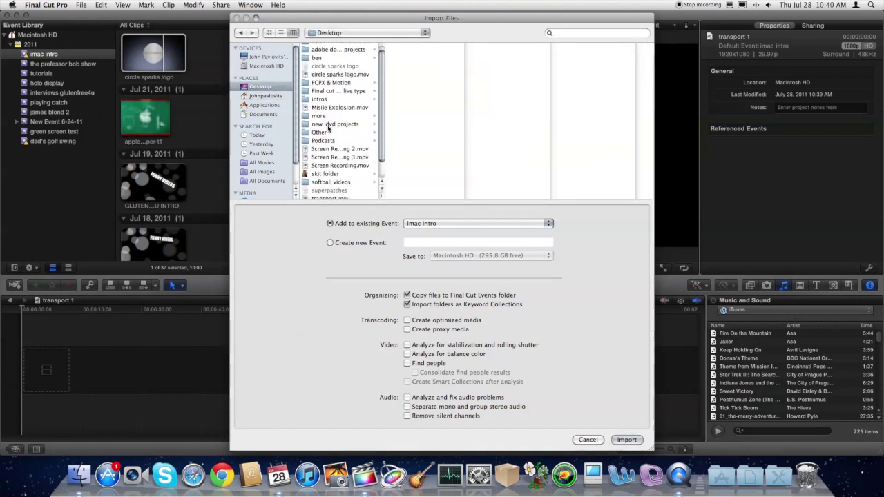
click(329, 178)
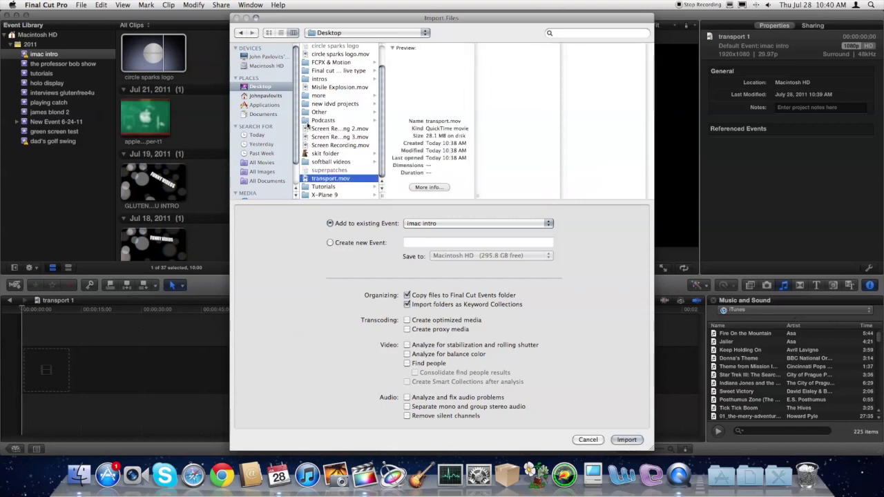
click(626, 440)
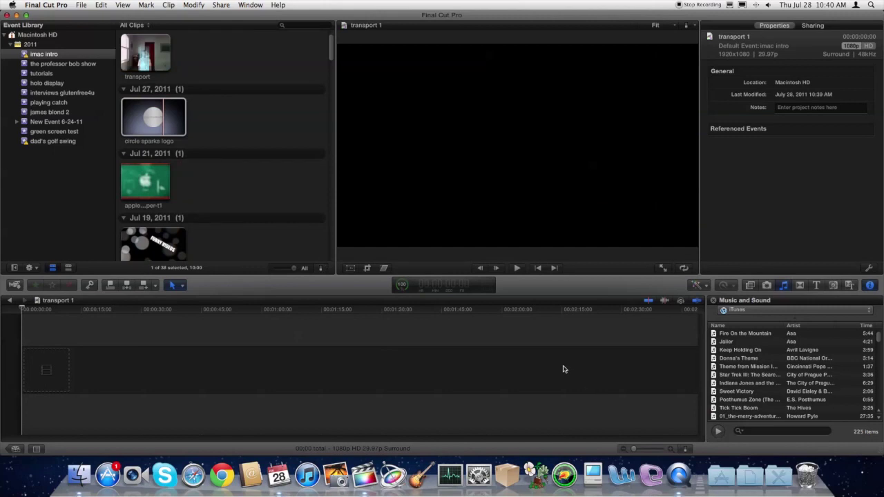
Step: Place the transport clip at the timeline start and extend its end three frames to 3:00
click(139, 55)
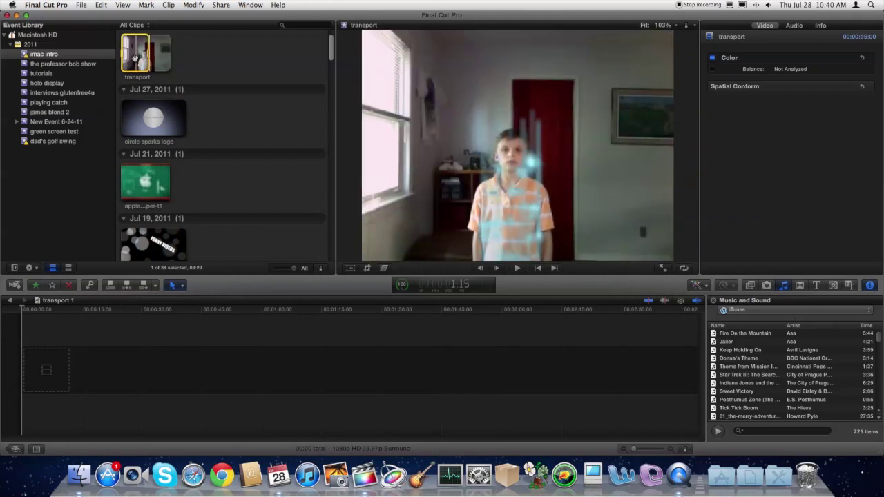
drag(74, 350, 56, 358)
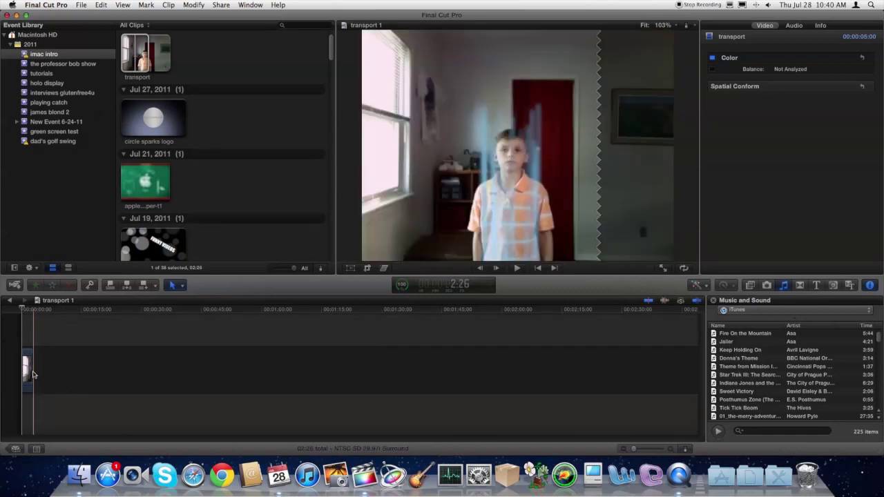
key(shift+z)
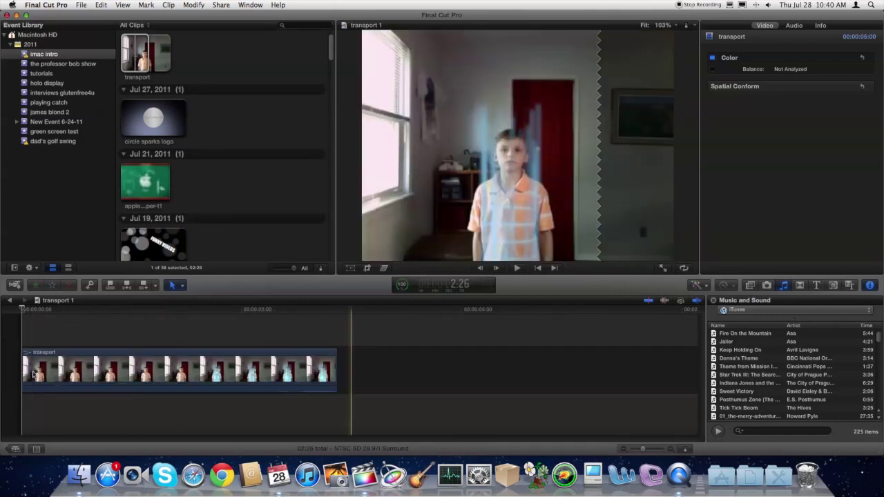
drag(334, 376, 351, 377)
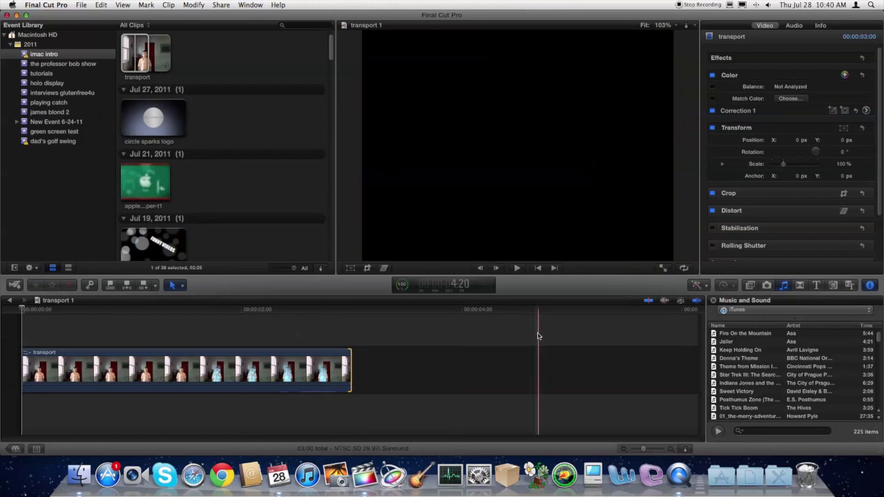
key(super+shift+i)
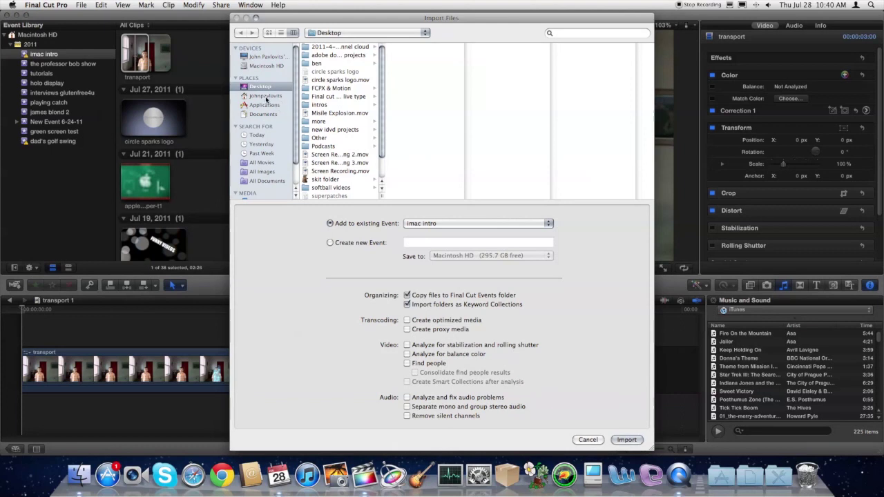
Step: Import the Photo Booth movie 'Movie on 2011-07-26 at 16.54' from Movies into the imac intro event
scroll(267, 99, down, 3)
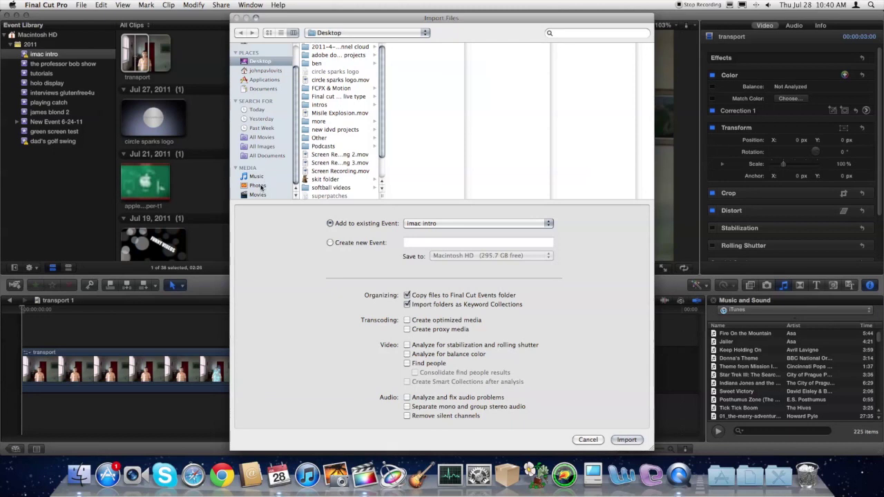
click(257, 186)
click(259, 194)
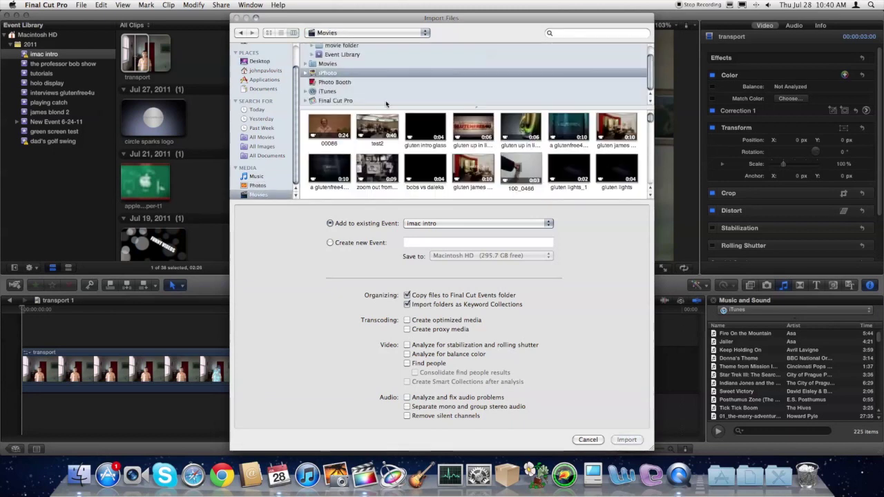
click(348, 86)
scroll(386, 131, down, 10)
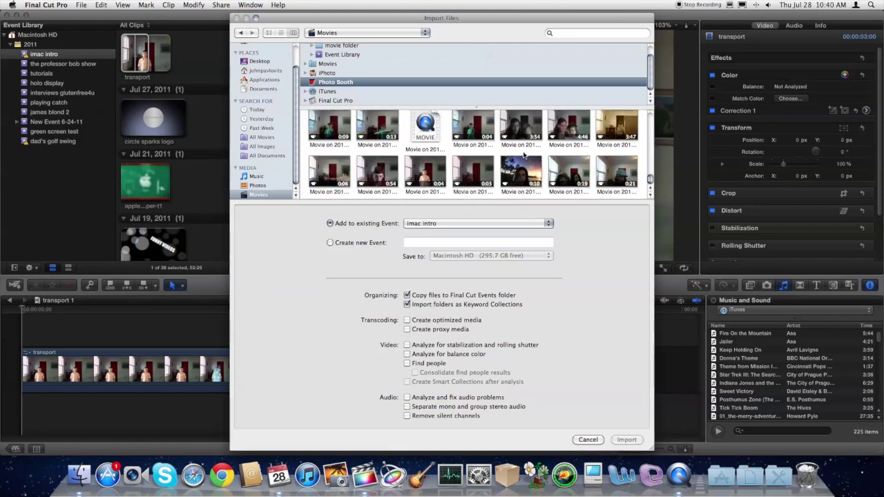
click(465, 177)
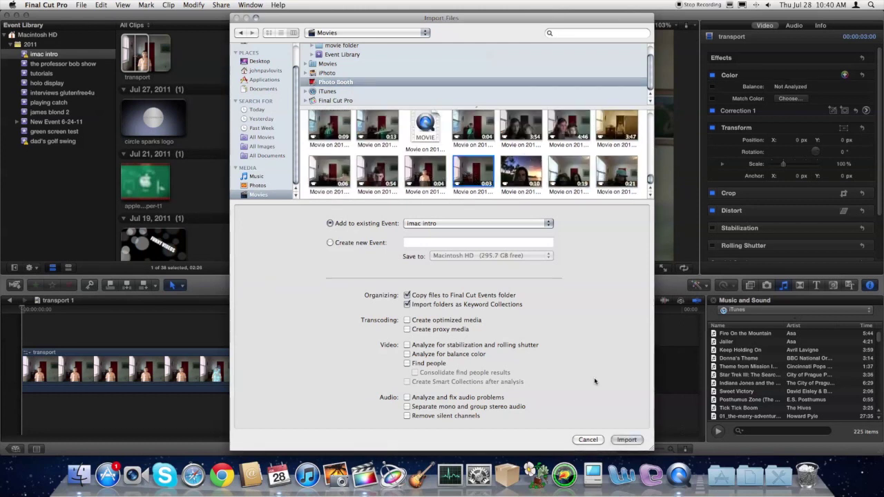
click(625, 440)
click(155, 57)
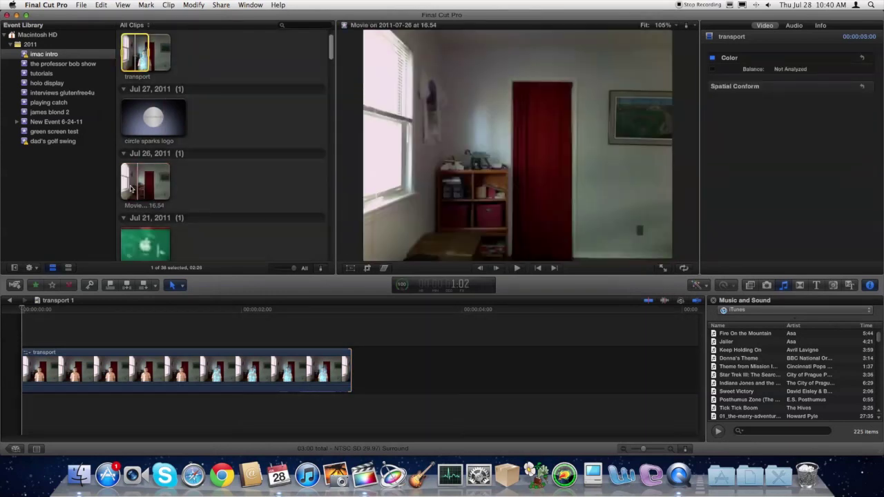
Step: Append the empty-room clip after transport and join them with a Cross Dissolve shortened to 4 frames
drag(125, 189, 373, 366)
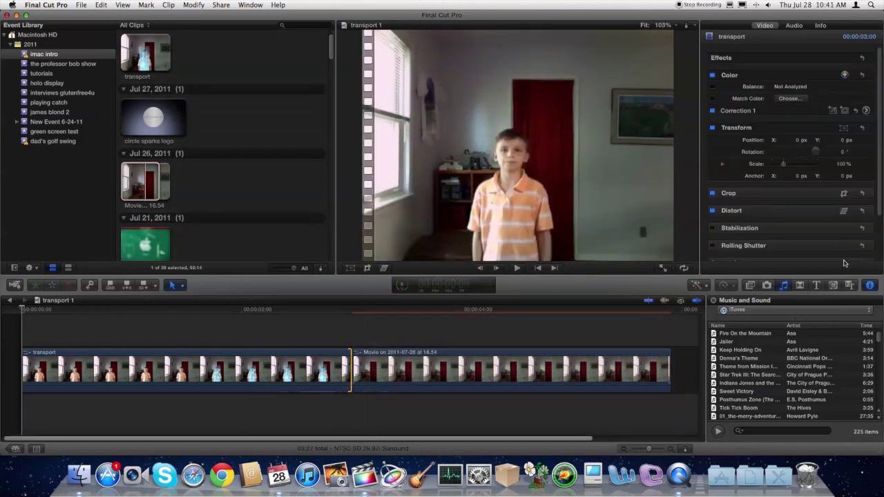
click(799, 286)
drag(792, 322, 339, 375)
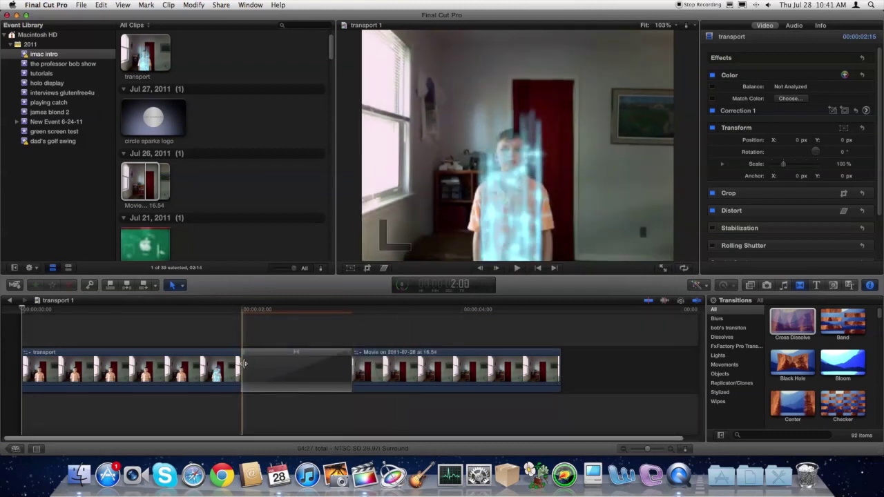
drag(244, 365, 291, 365)
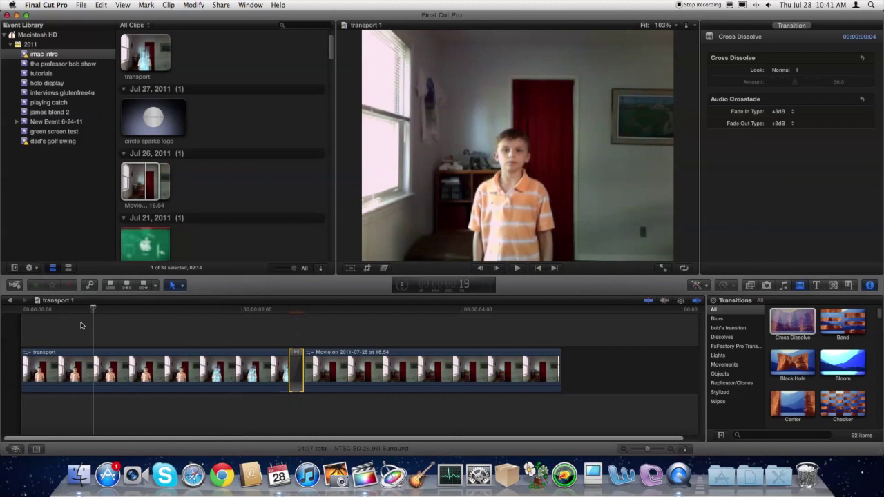
Step: Lengthen the Cross Dissolve to 12 frames and play the project back from the start
key(space)
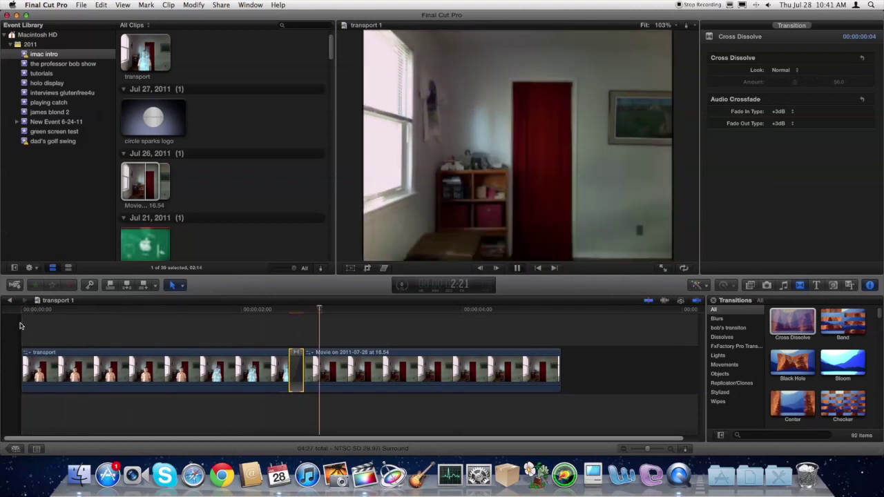
key(space)
drag(290, 371, 274, 371)
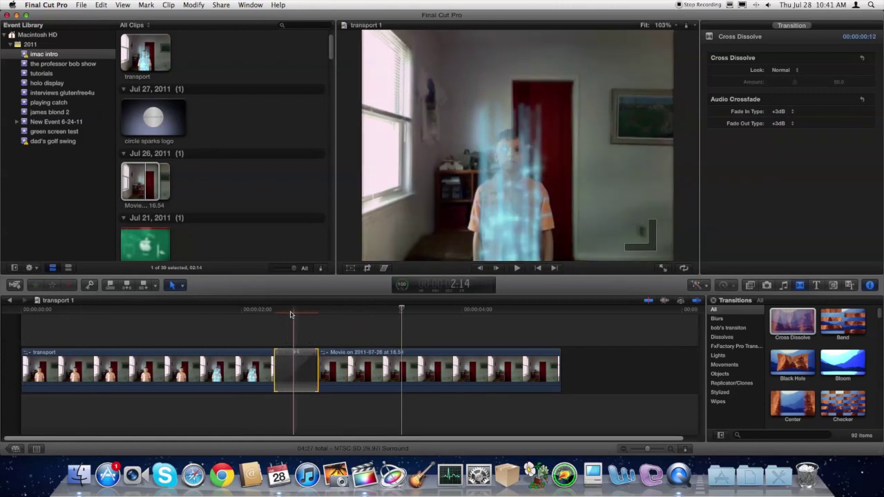
key(Home)
key(space)
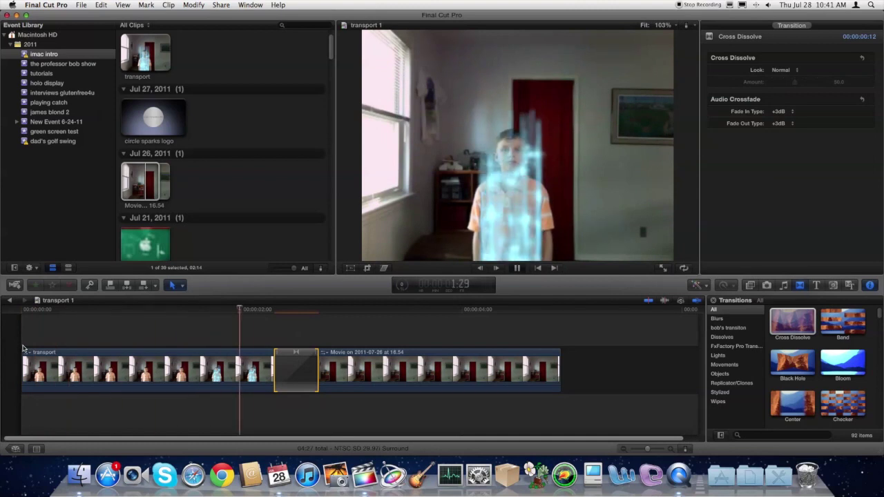
key(space)
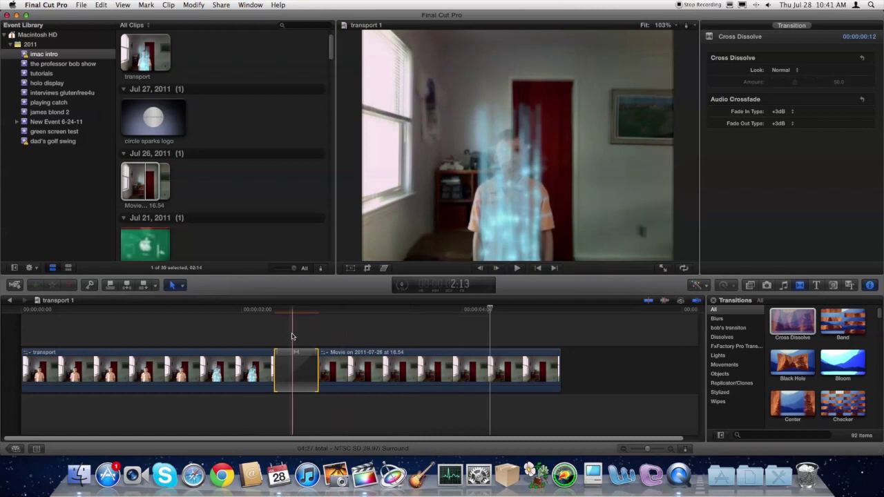